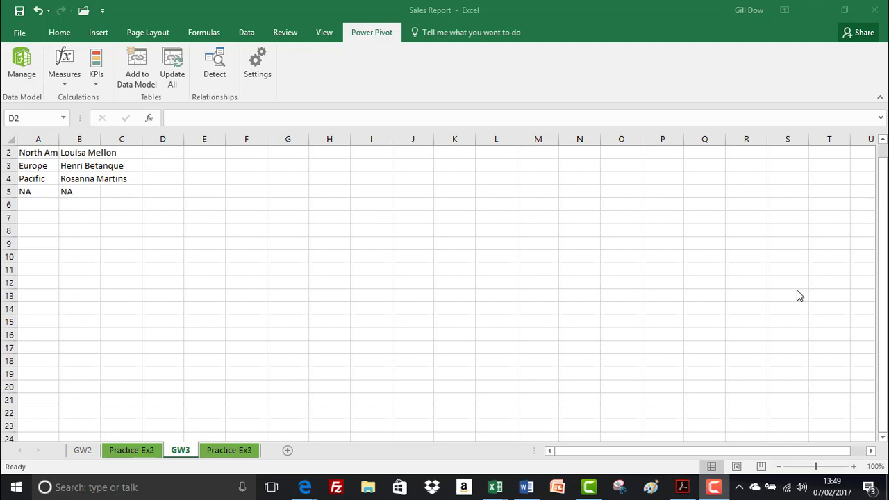
On the GW3 sheet, select a cell inside the group and region managers data.
left_click(182, 452)
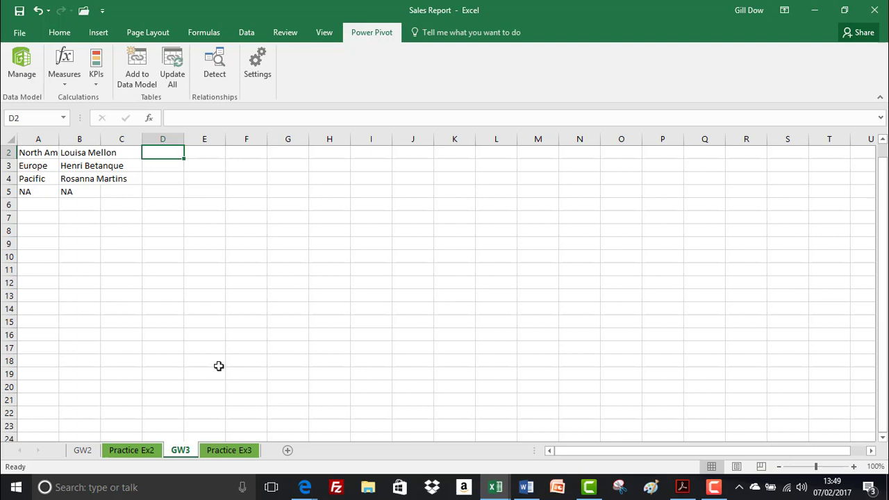
key("Home")
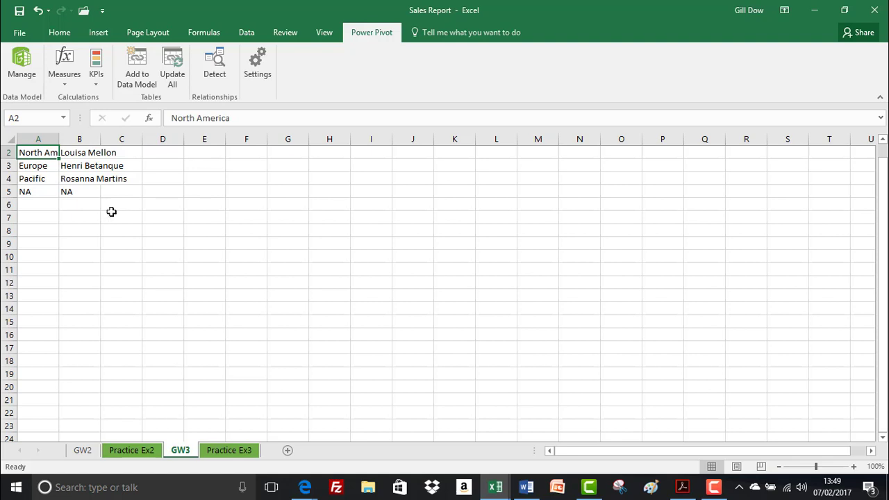
left_click(74, 166)
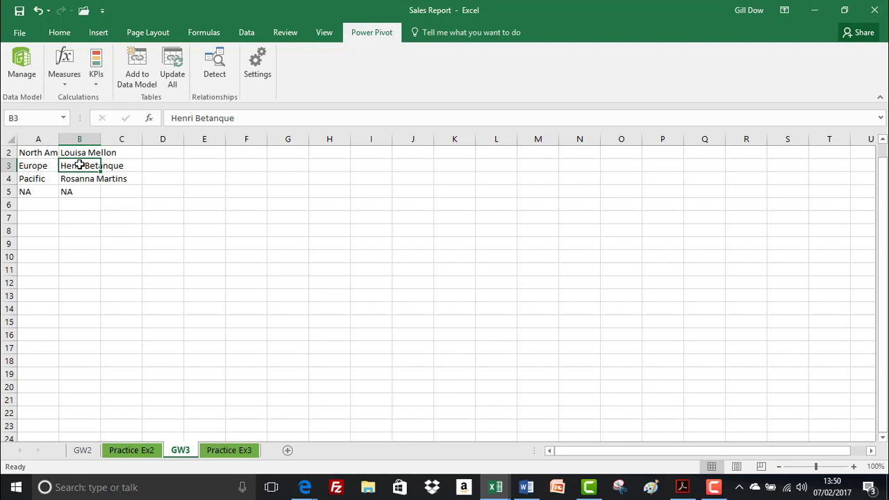
left_click(60, 32)
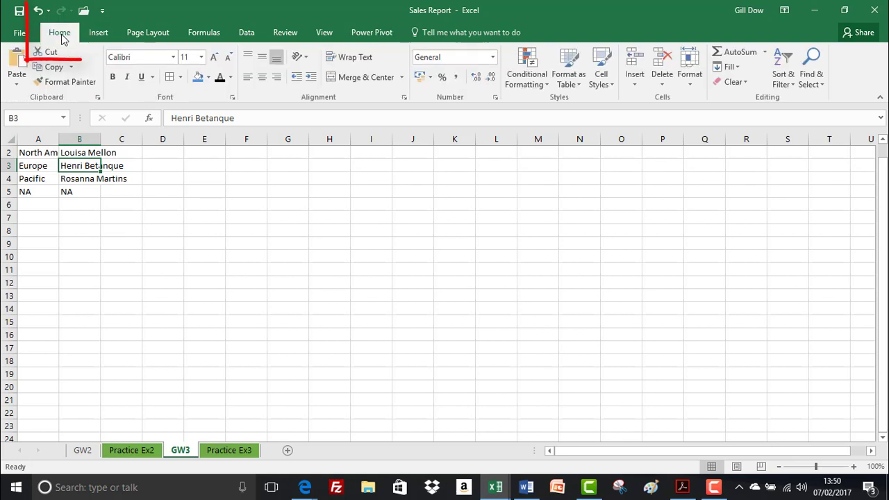
left_click(568, 75)
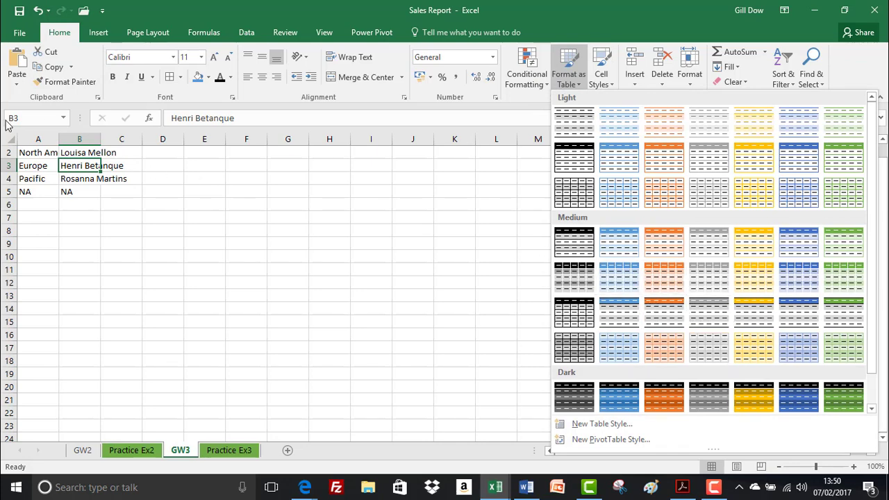
left_click(46, 165)
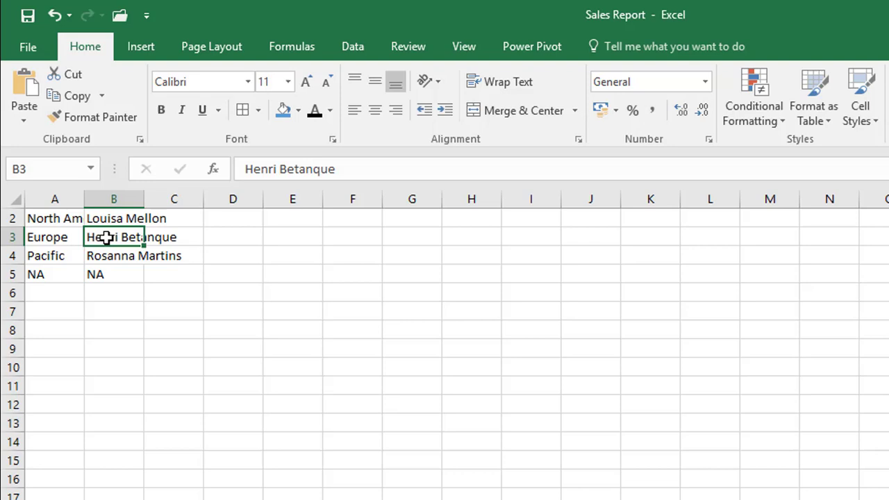
Create a table from the range A1:B5, marking it as having headers.
key("ctrl+t")
left_click_drag(512, 256, 313, 251)
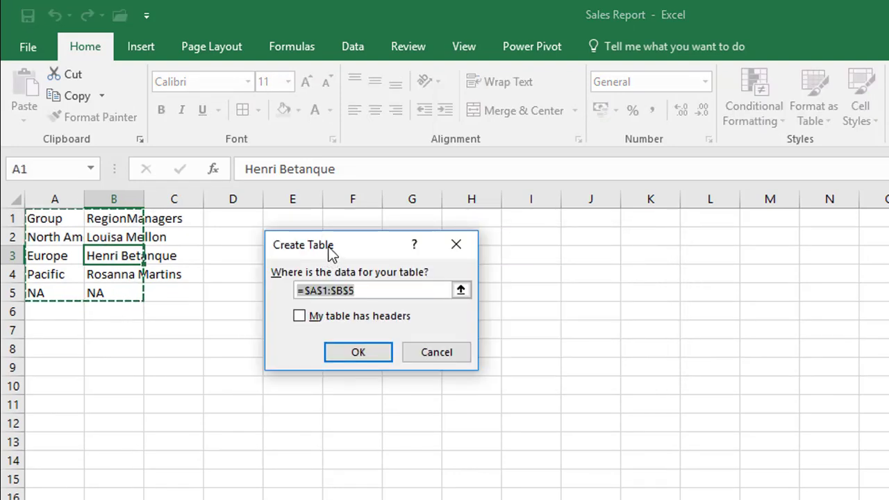
left_click(299, 317)
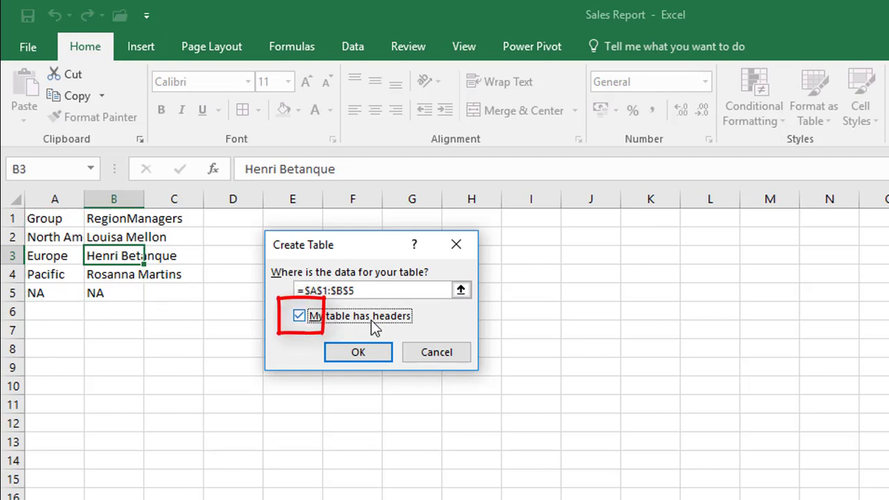
left_click(357, 354)
double_click(234, 200)
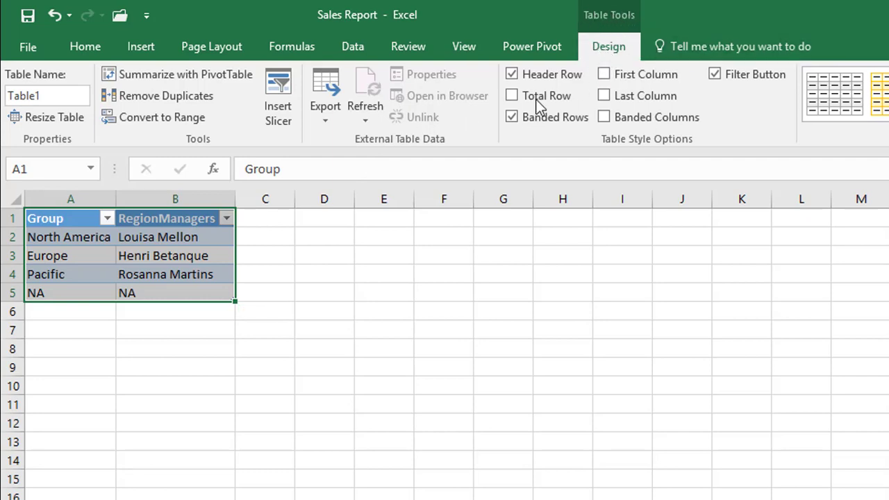
Rename the new table RegionManagers.
left_click(46, 92)
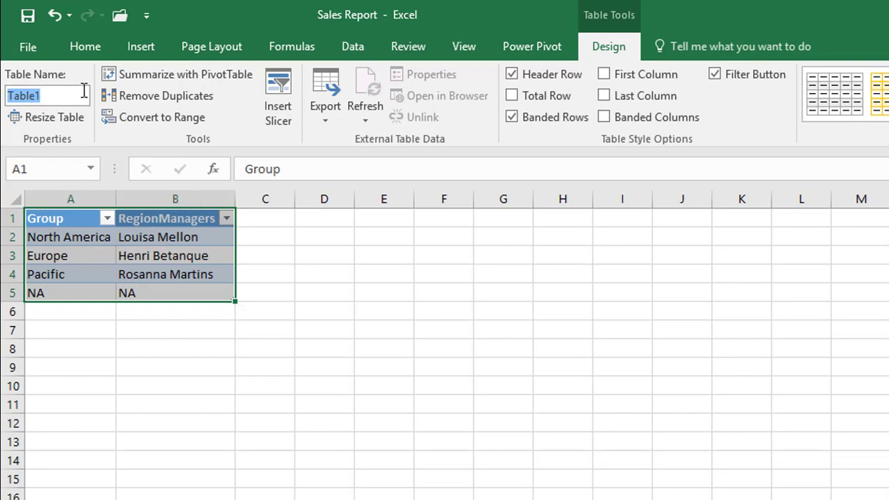
type("Region")
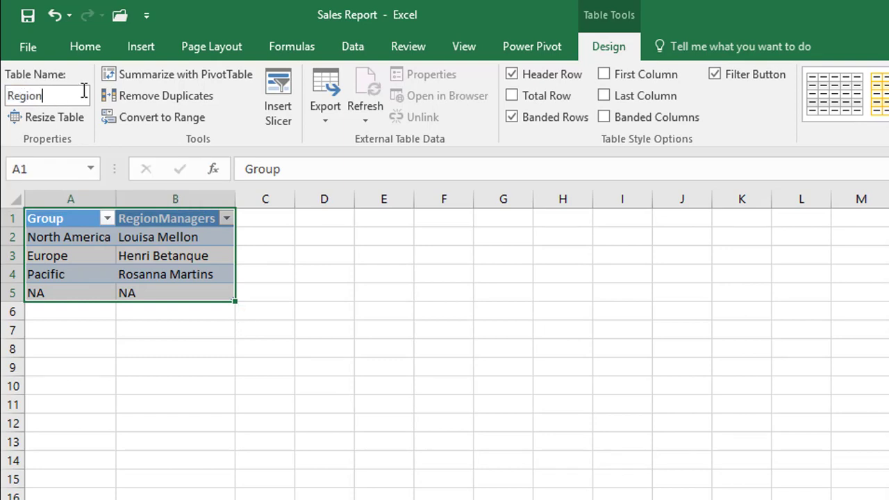
type("Managers")
key("Home")
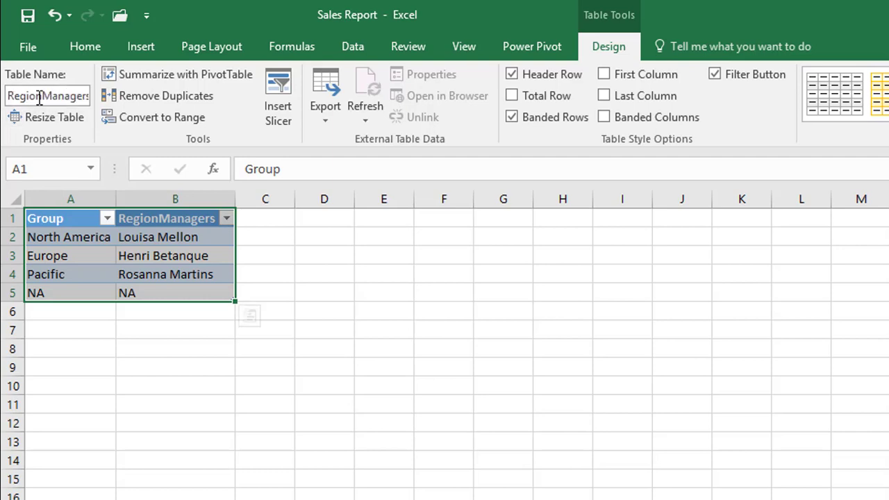
key("Return")
left_click(55, 99)
type("_")
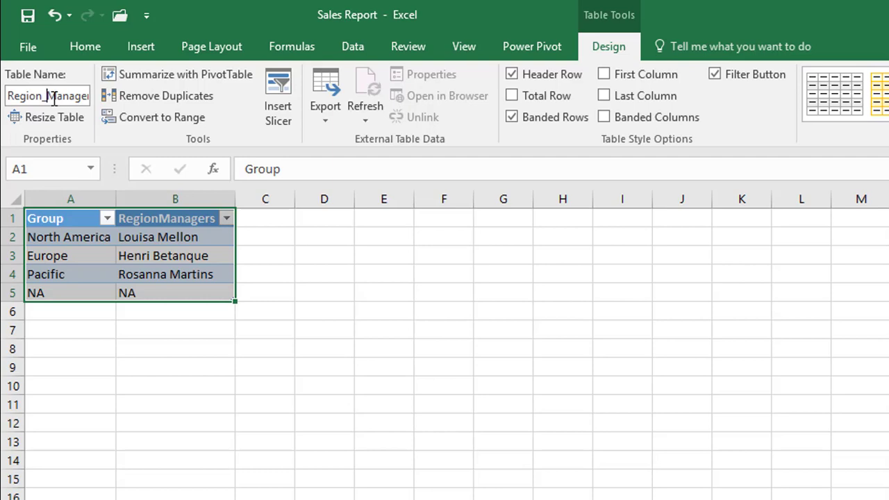
key("BackSpace")
key("Return")
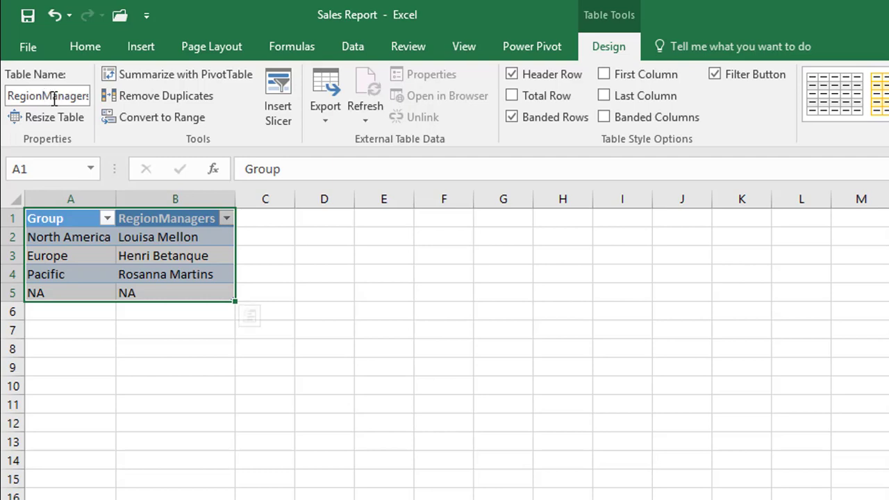
Add the RegionManagers table to the Power Pivot data model, then return from the linked table to its source in Excel.
scroll(54, 100, "up", 1)
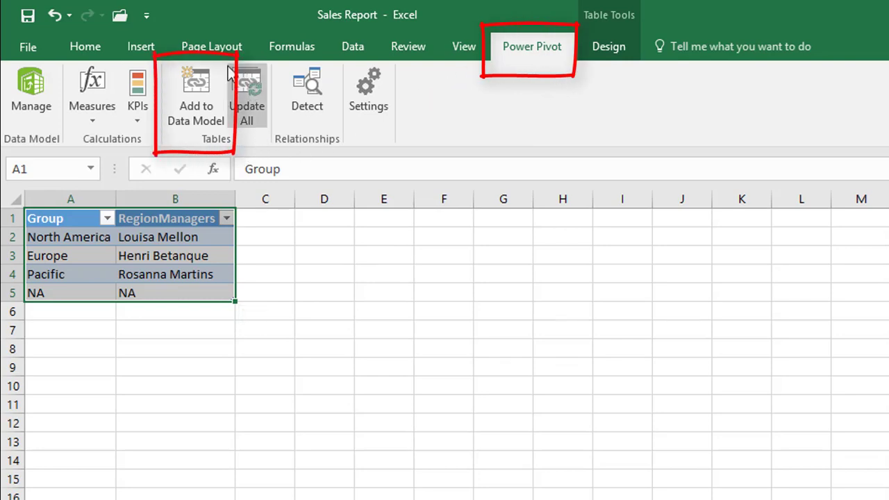
left_click(201, 110)
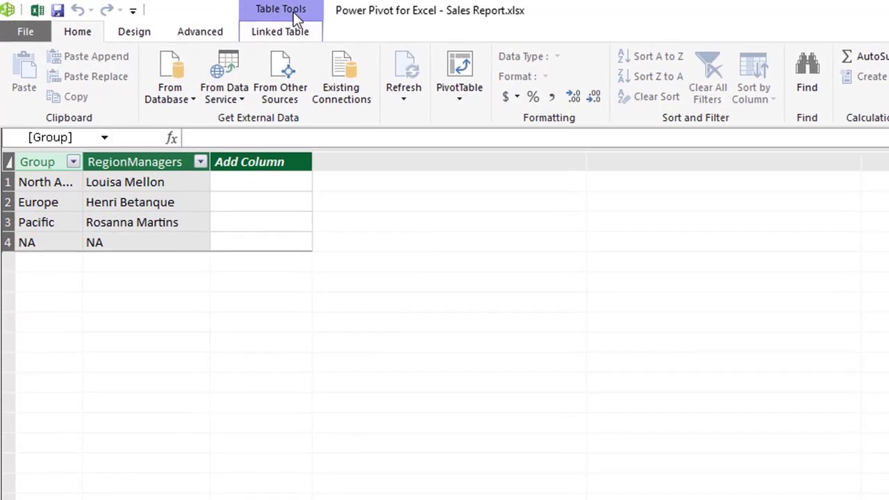
left_click(260, 15)
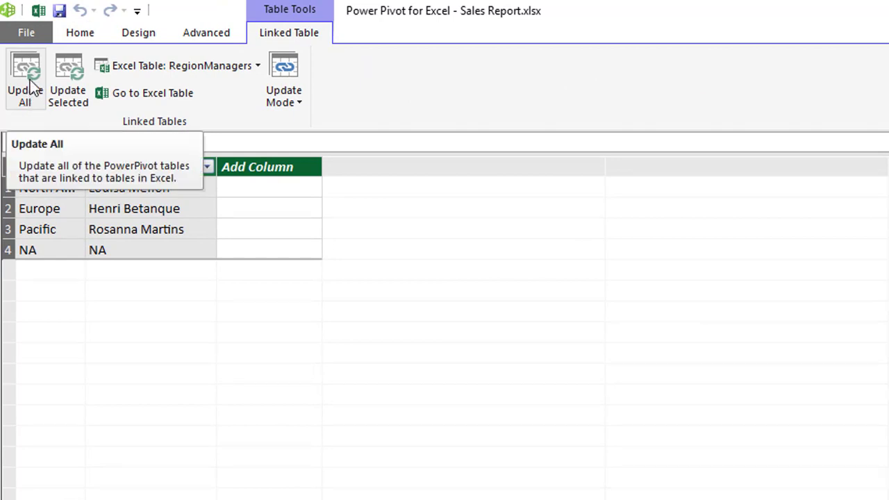
left_click(123, 96)
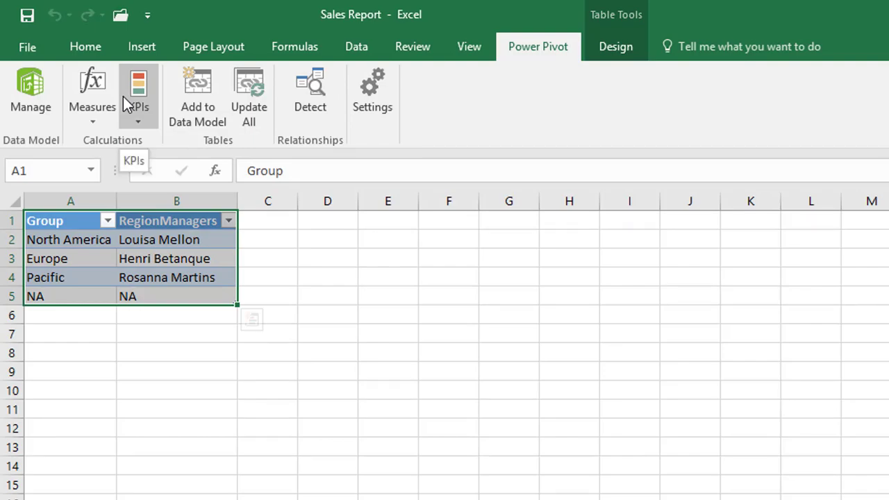
In Power Pivot, switch the linked table's update mode to Manual and back to Automatic.
left_click(298, 103)
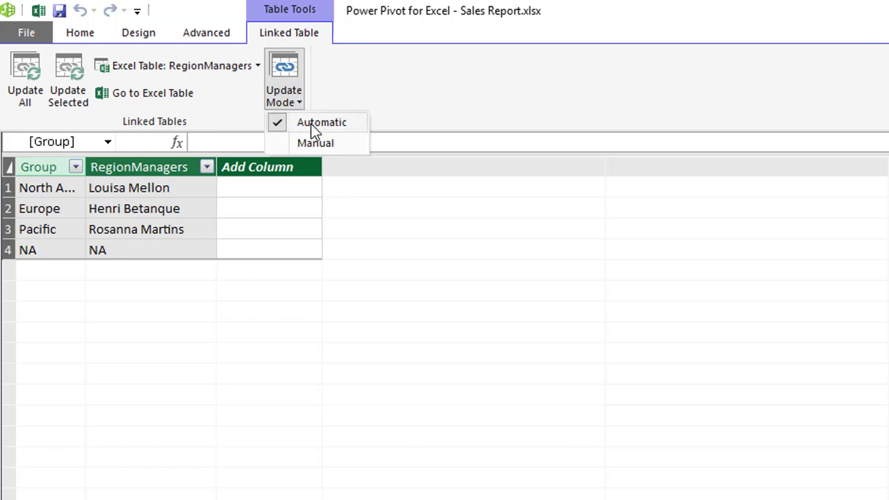
left_click(280, 145)
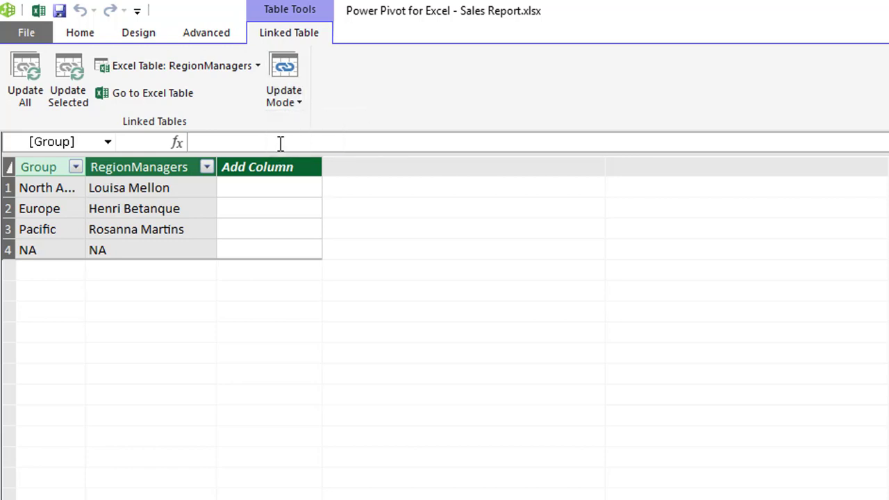
left_click(286, 102)
left_click(288, 123)
left_click(296, 101)
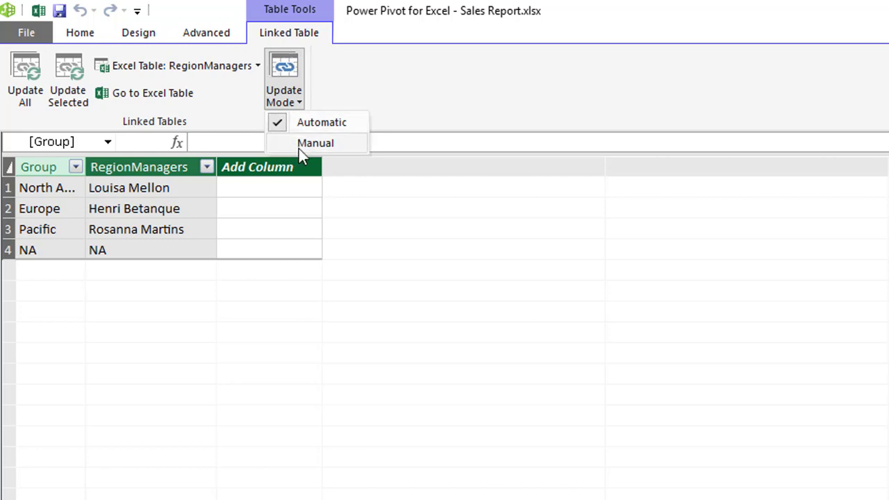
Switch back to the Excel workbook and remove the final letter of the Pacific manager's surname in cell B4.
left_click(38, 10)
left_click(38, 11)
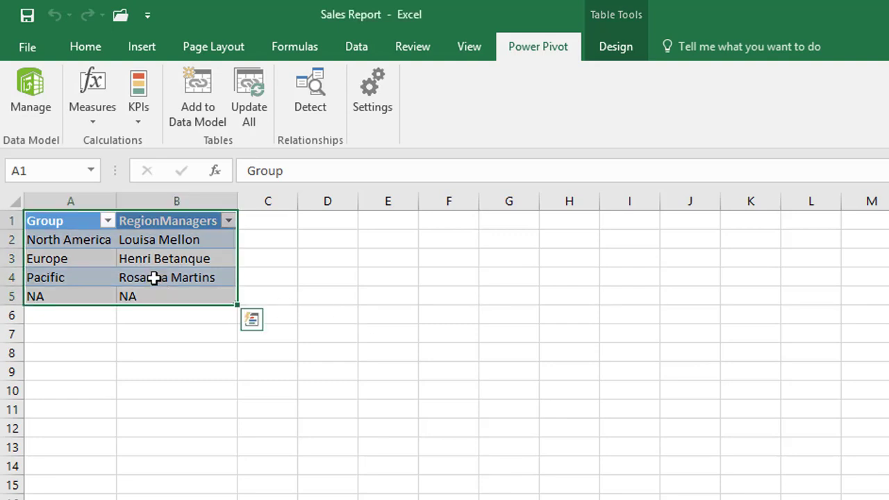
left_click(160, 280)
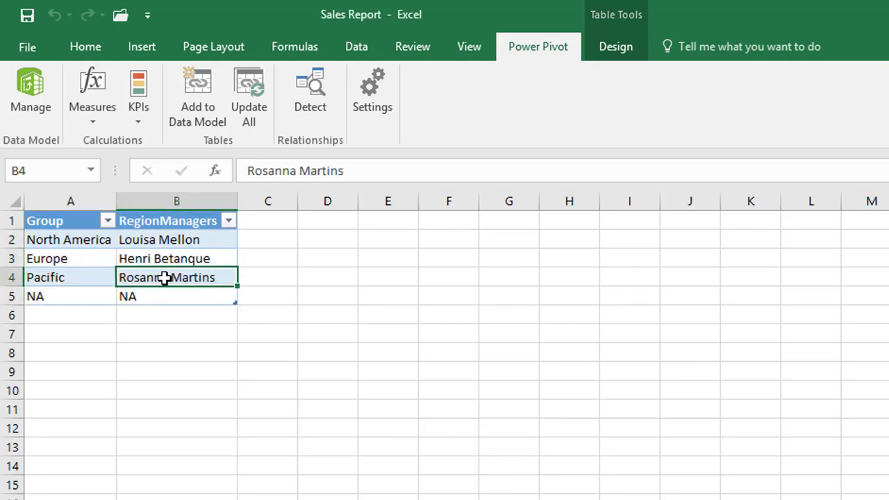
left_click(371, 173)
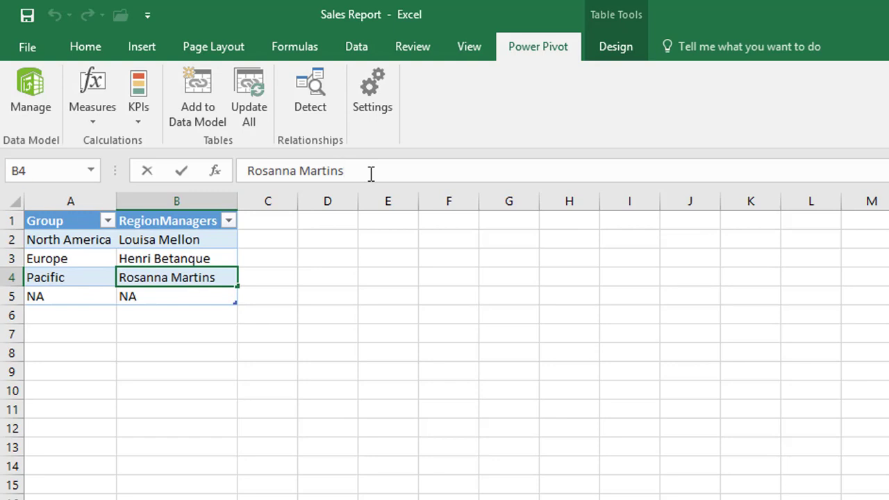
key("BackSpace")
key("ctrl+Return")
key("Down")
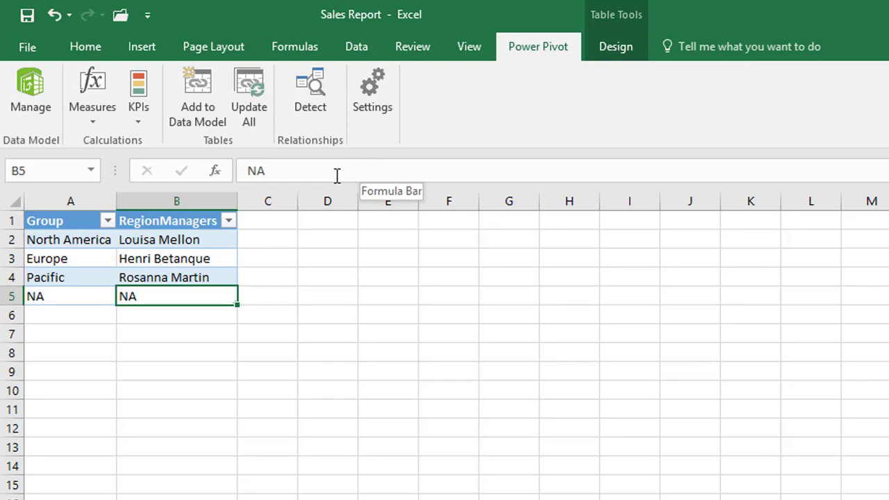
In the Power Pivot diagram, arrange RegionManagers above Territories and create a relationship between their Group fields.
left_click(53, 107)
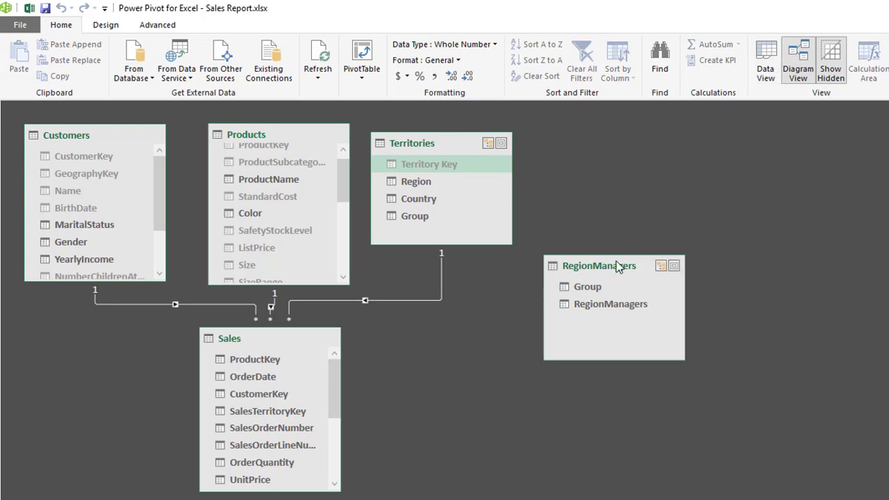
left_click_drag(617, 267, 613, 260)
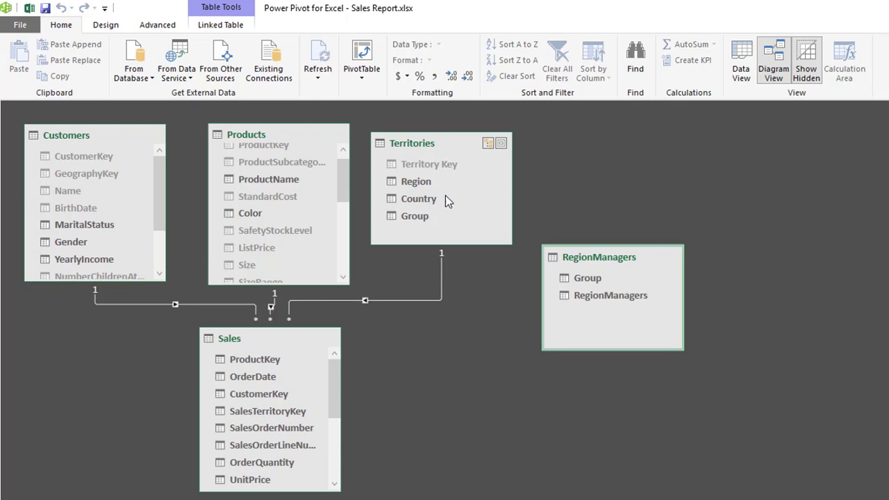
left_click_drag(443, 199, 445, 237)
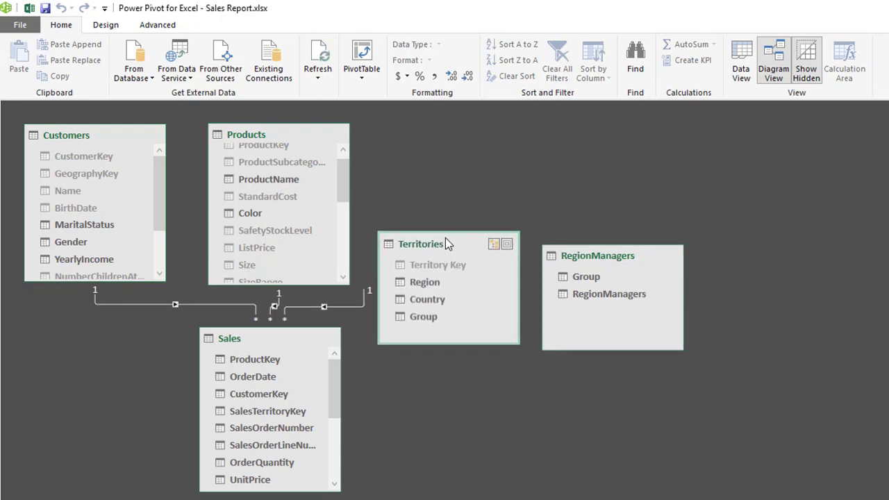
left_click_drag(581, 256, 423, 135)
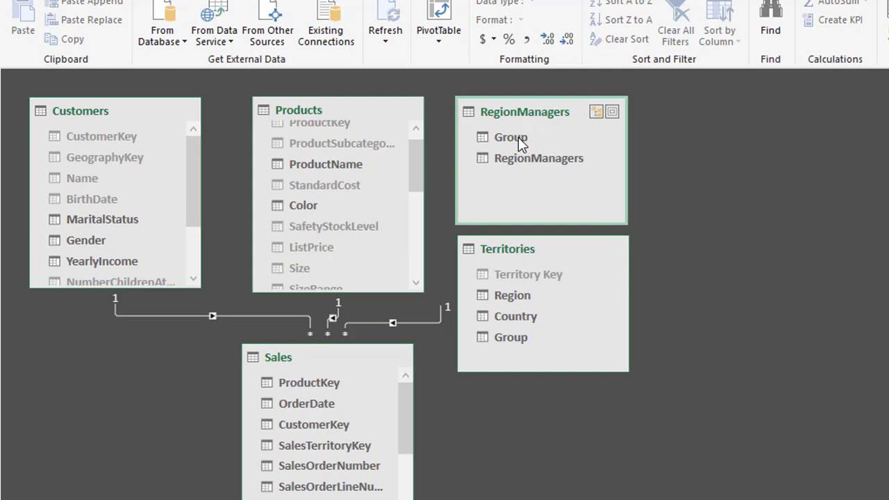
left_click_drag(518, 137, 515, 339)
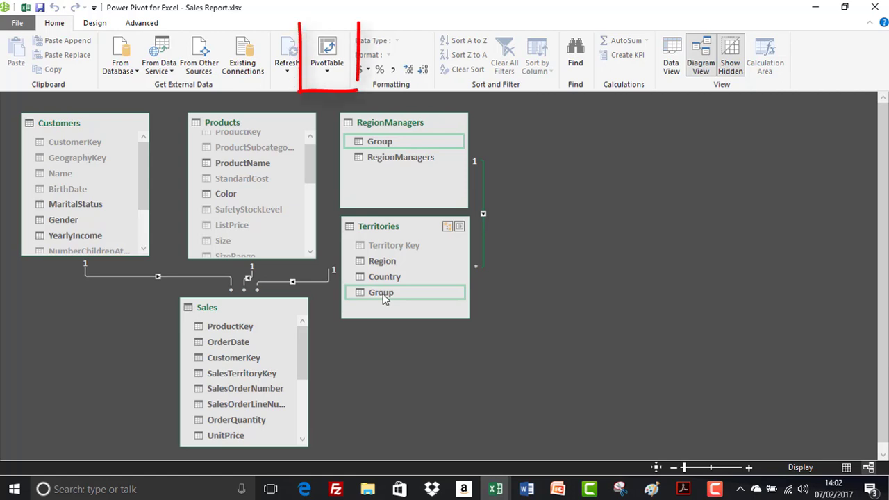
Insert a PivotTable from the data model into the existing GW3 worksheet at cell D1.
left_click(328, 50)
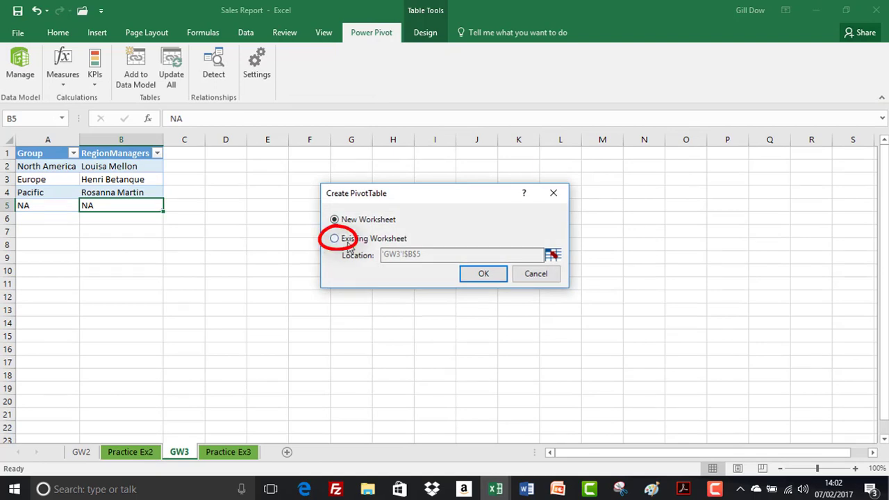
left_click(350, 245)
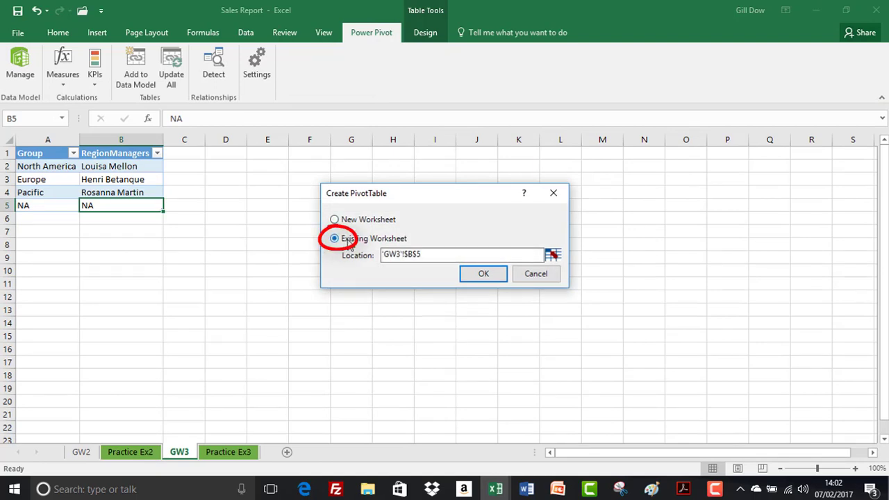
left_click(552, 256)
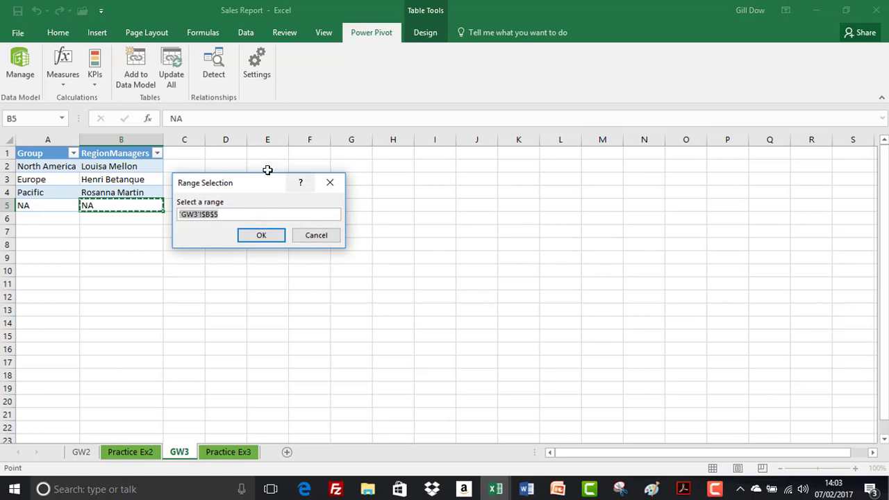
left_click(236, 150)
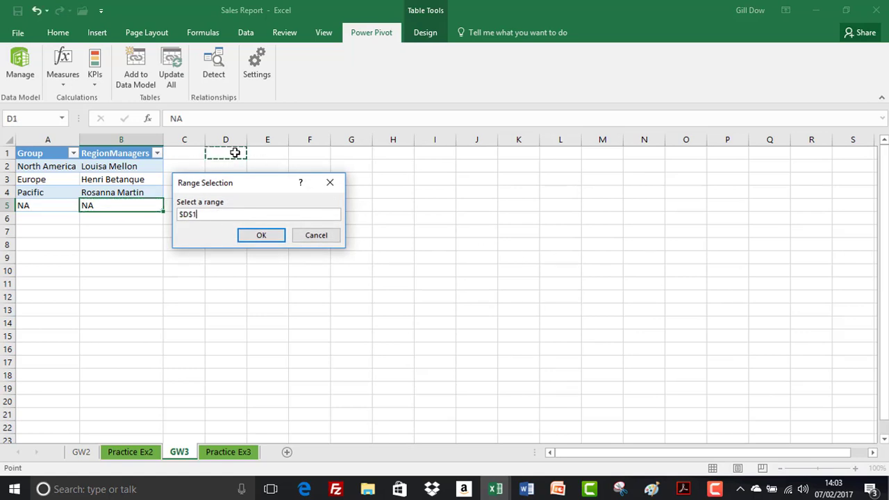
left_click(271, 238)
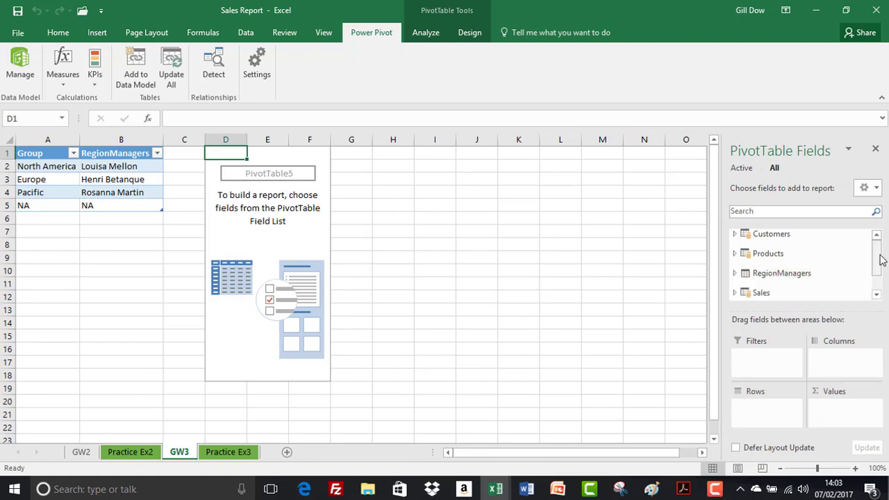
Build the PivotTable with RegionManagers from the RegionManagers table as rows and SalesAmount from the Sales table as summed values.
mouse_move(879, 258)
left_mouse_down()
mouse_move(875, 282)
mouse_move(875, 243)
mouse_move(875, 270)
left_mouse_up()
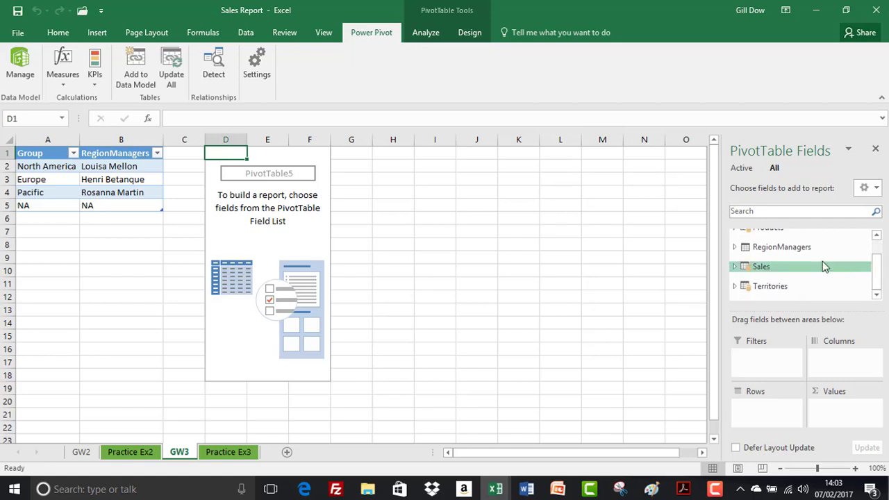
left_click(734, 248)
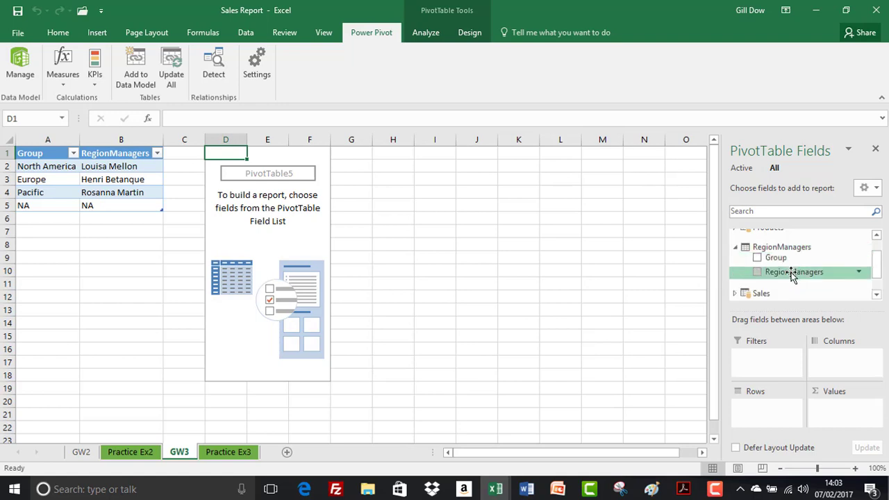
left_click_drag(793, 273, 771, 409)
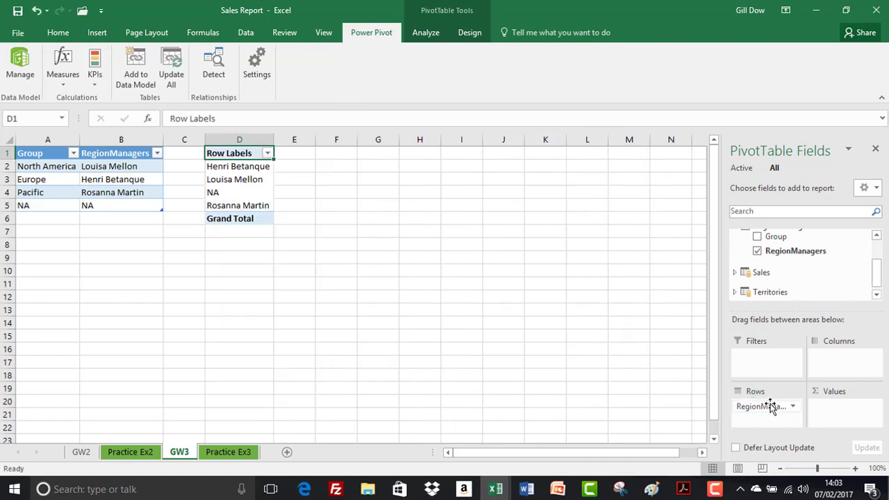
left_click(734, 272)
left_click_drag(879, 262, 879, 275)
left_click_drag(820, 271, 844, 417)
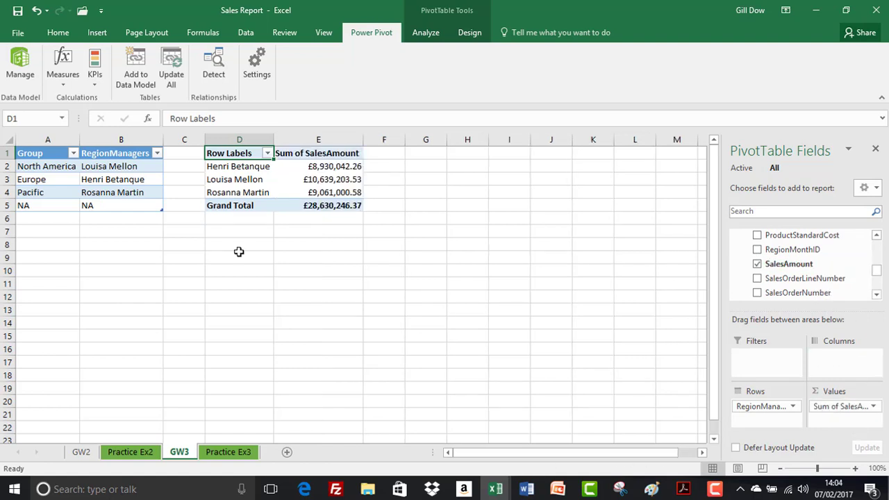
Examine the relationships linking RegionManagers, Territories and Sales in the Power Pivot diagram, and return to the Excel workbook.
left_click(21, 70)
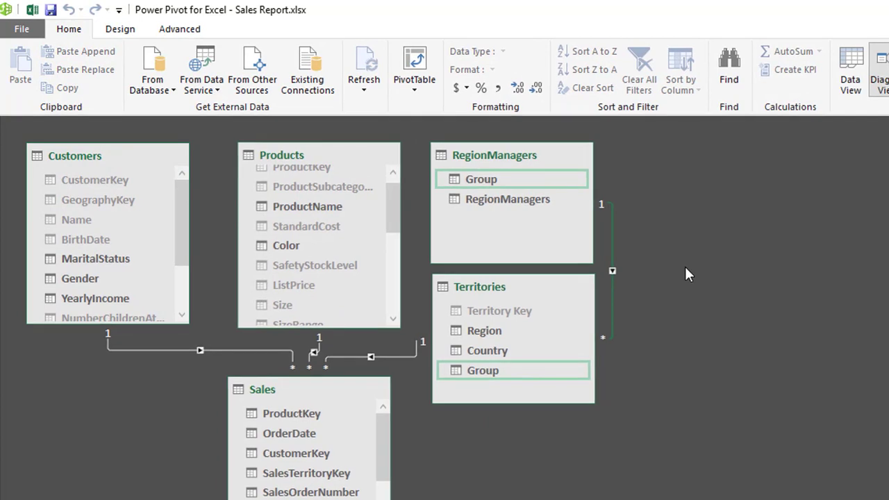
mouse_move(556, 192)
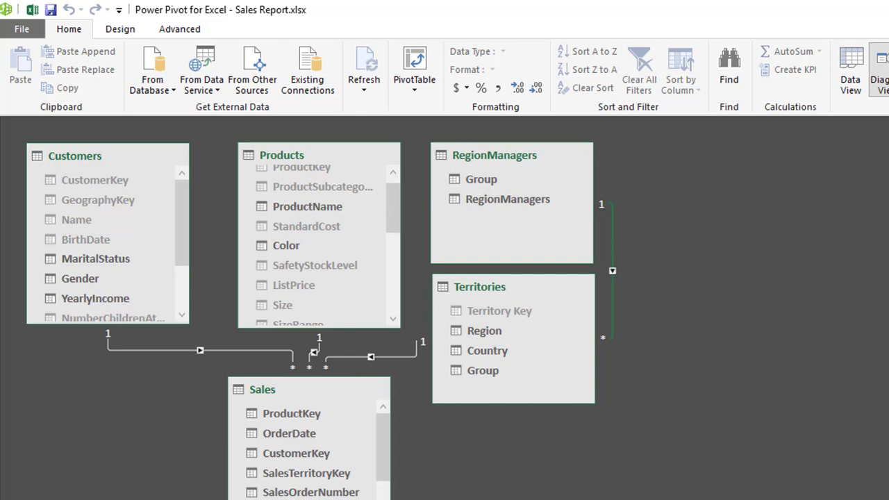
left_click(32, 10)
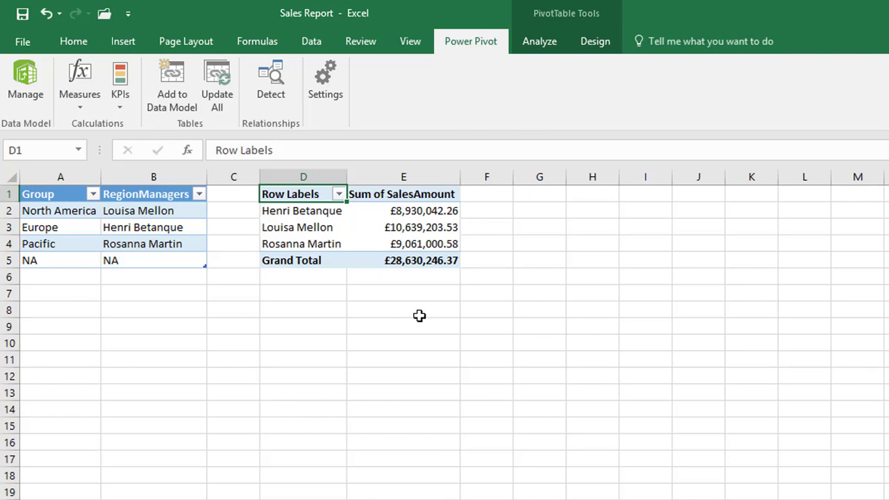
Sort the PivotTable's Sum of SalesAmount values from largest to smallest.
left_click(441, 211)
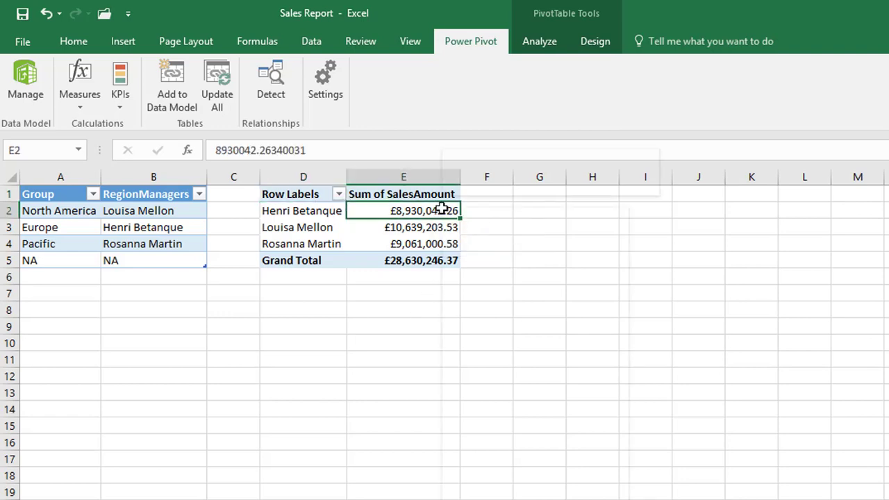
right_click(443, 212)
mouse_move(484, 304)
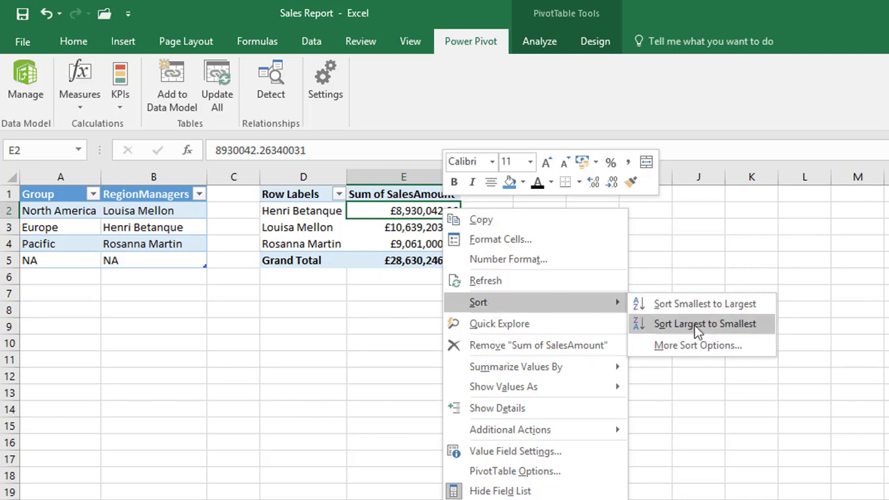
left_click(697, 327)
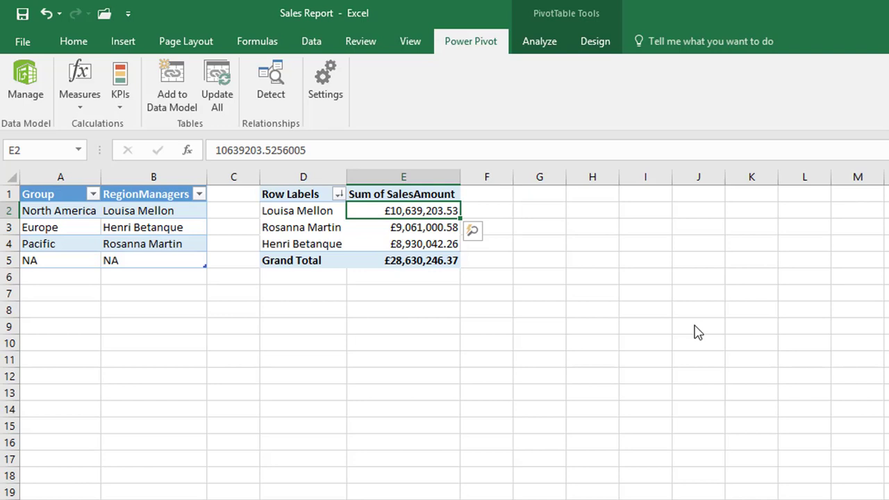
Apply blue gradient-fill data bars as conditional formatting to the first Sum of SalesAmount value in cell E2.
left_click(72, 44)
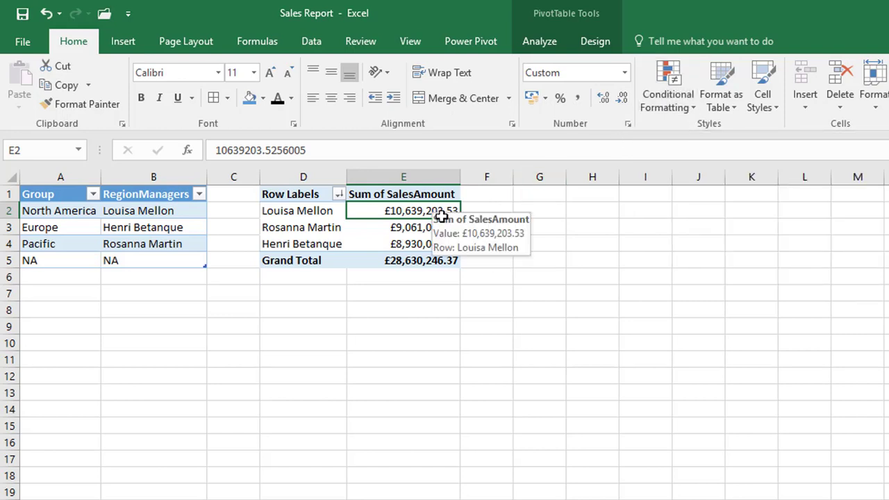
left_click_drag(440, 209, 443, 245)
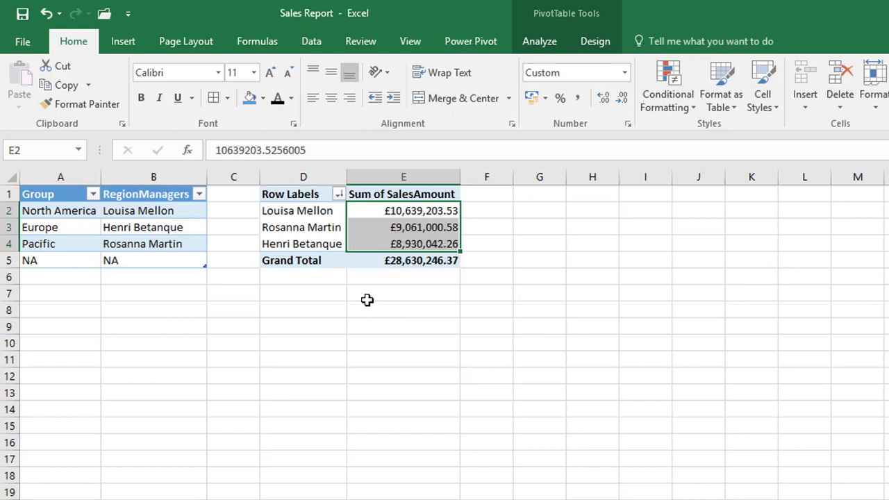
left_click(438, 215)
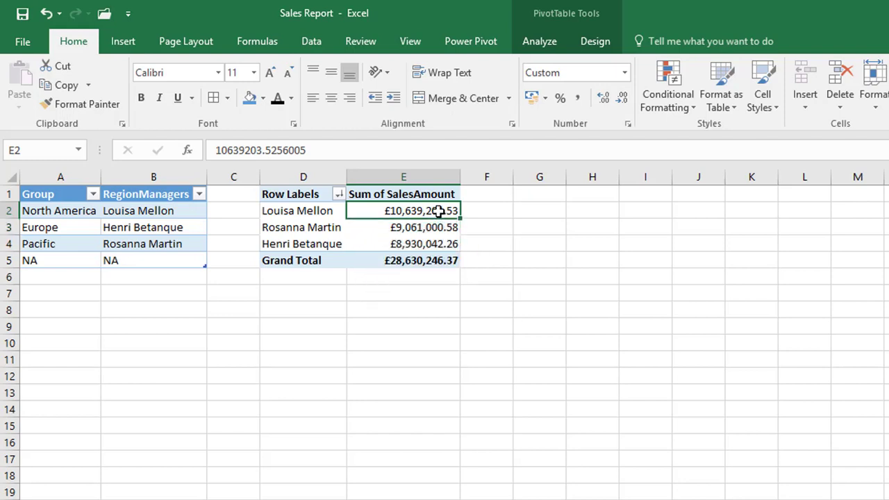
left_click(692, 111)
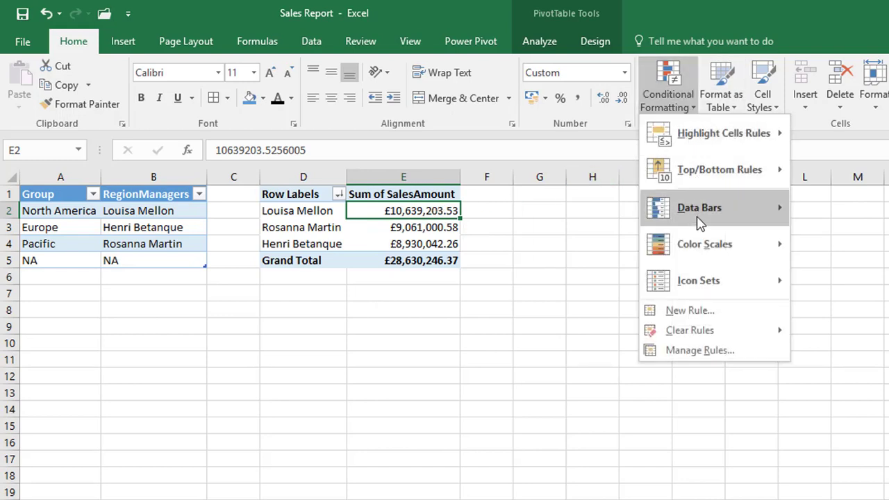
mouse_move(700, 212)
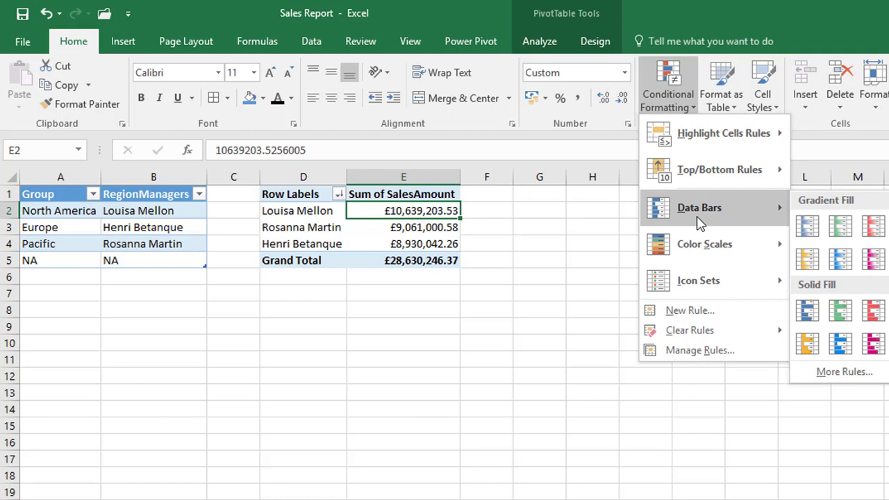
left_click(808, 227)
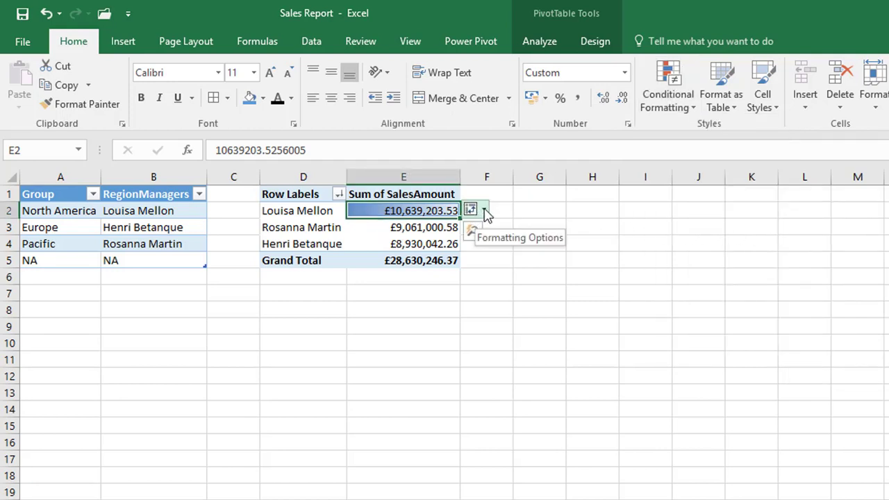
Extend the data bar rule to all cells showing "Sum of SalesAmount" values for "RegionManagers" and save the workbook.
left_click(485, 211)
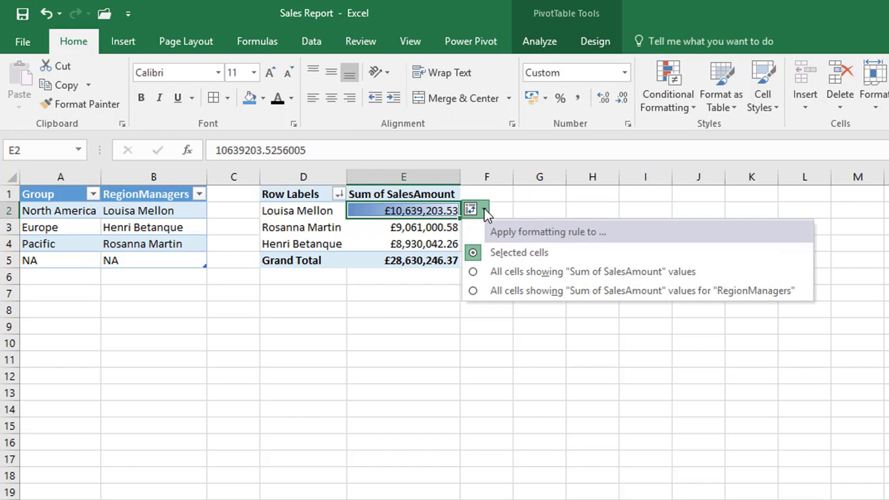
left_click(497, 295)
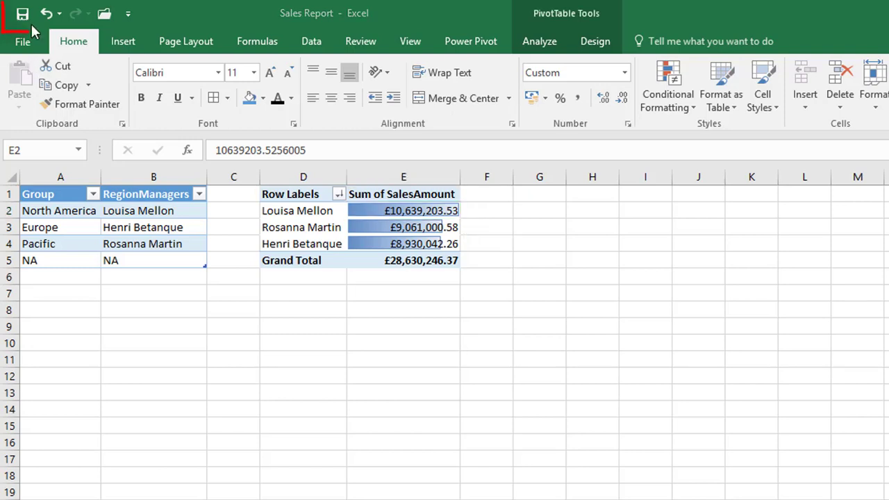
key("ctrl+s")
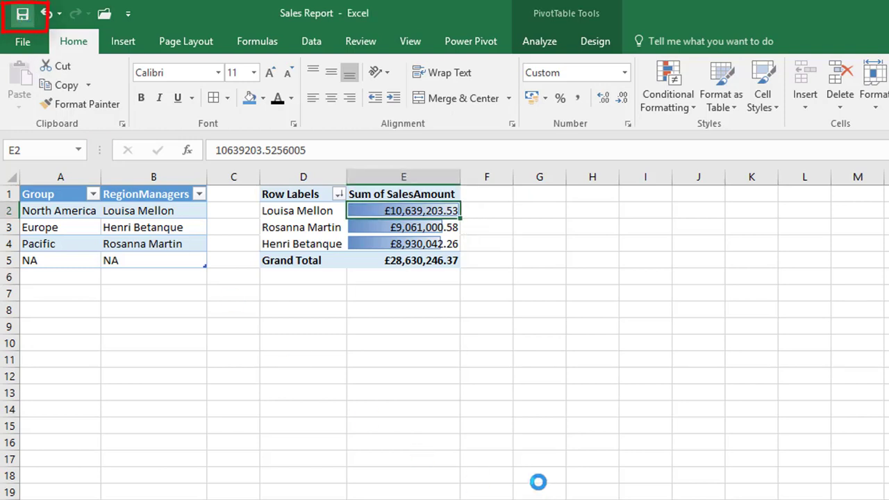